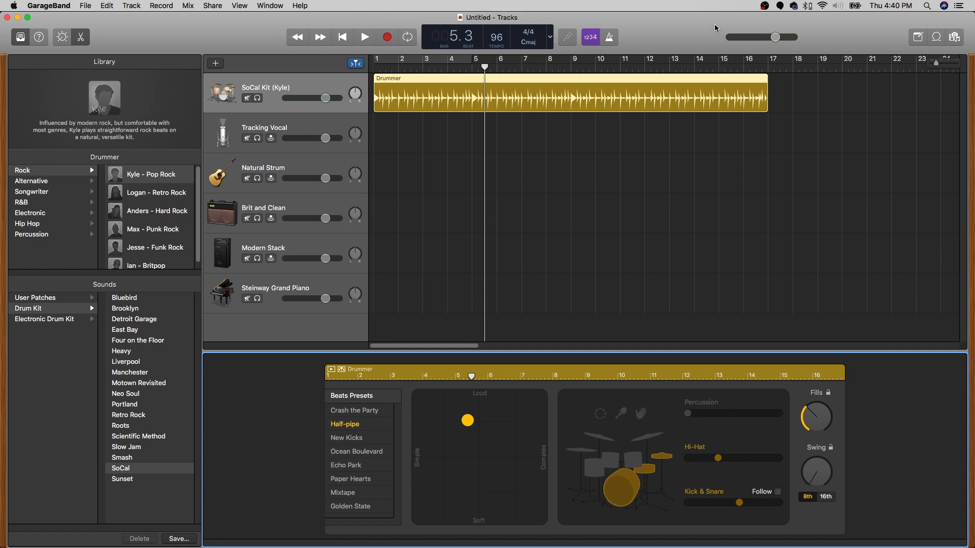
# Step: Play a few seconds of the drummer pattern, then select the Steinway Grand Piano track
pyautogui.press('space')
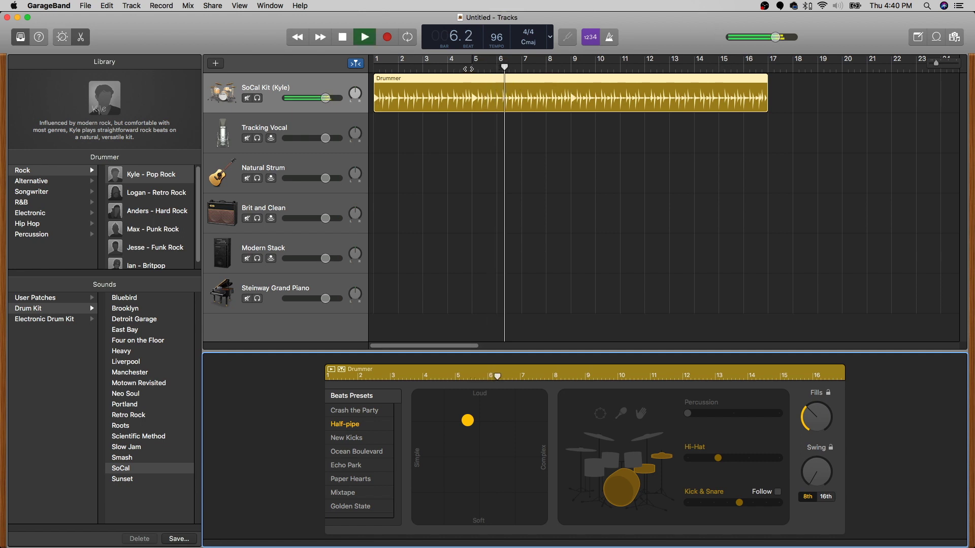
pyautogui.press('space')
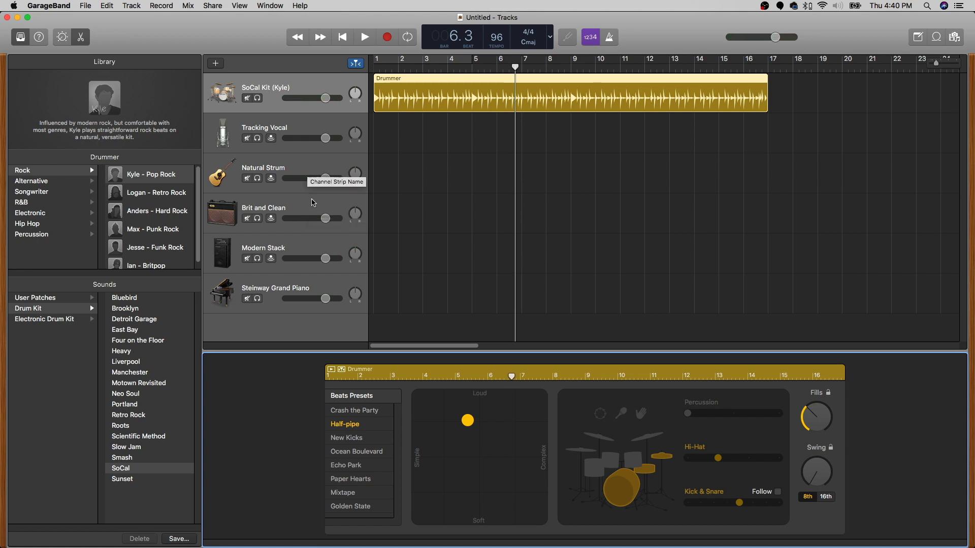
pyautogui.click(320, 284)
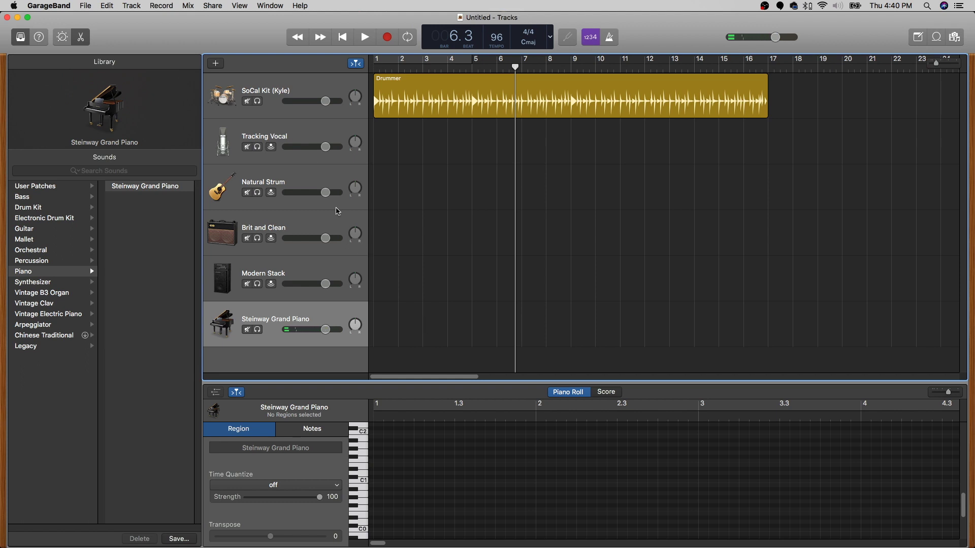
# Step: Select the Tracking Vocal track, return to the song start and show its Smart Controls
pyautogui.click(315, 136)
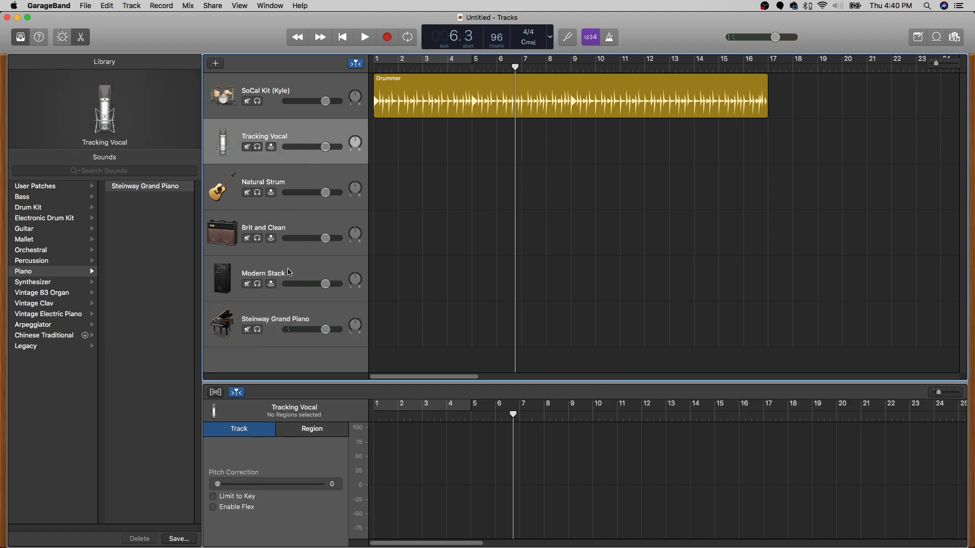
pyautogui.press('Return')
pyautogui.press('b')
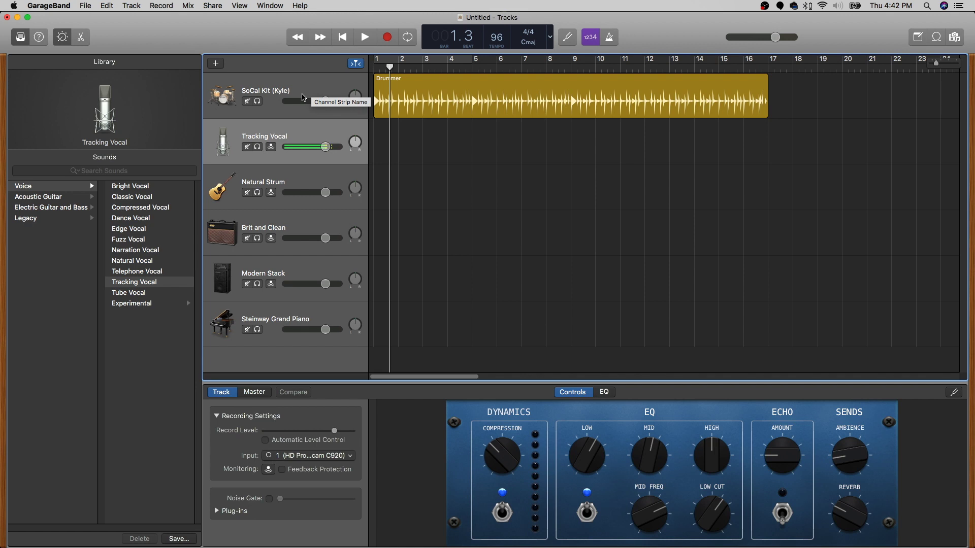
# Step: Minimize GarageBand and switch back to the seven-track Studio One song
pyautogui.click(17, 18)
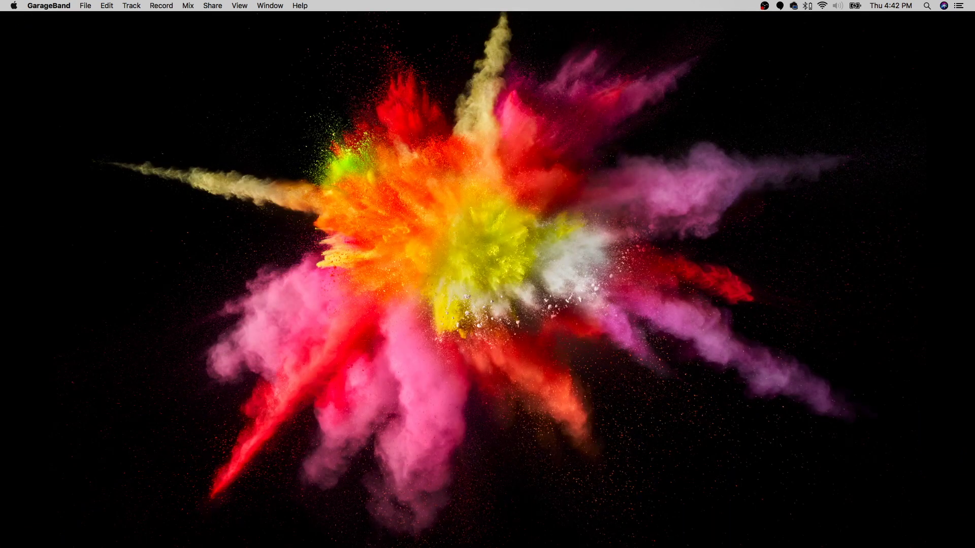
pyautogui.press('super+Tab')
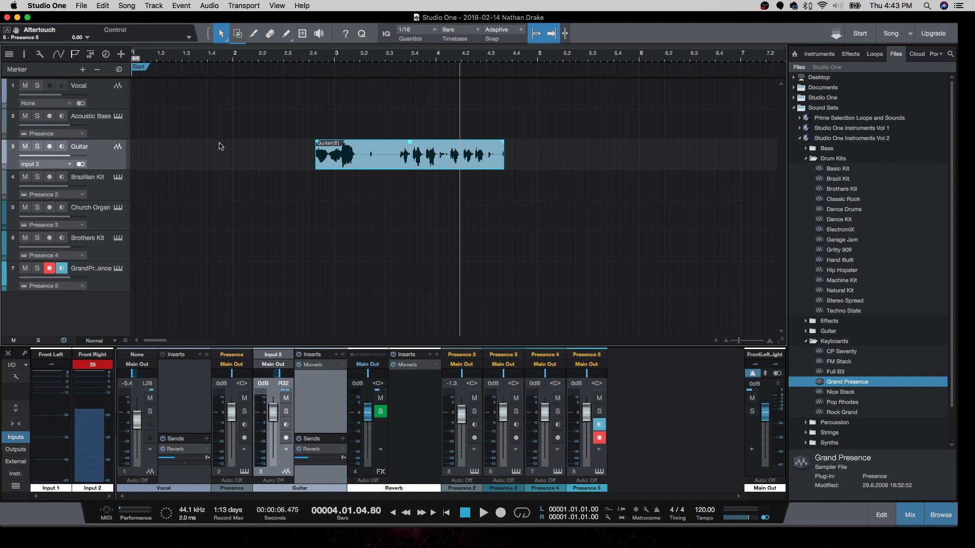
# Step: Rewind near bar 1, show the Guitar Mixverb, and open the Musicloops Bass folder in the browser
pyautogui.click(177, 62)
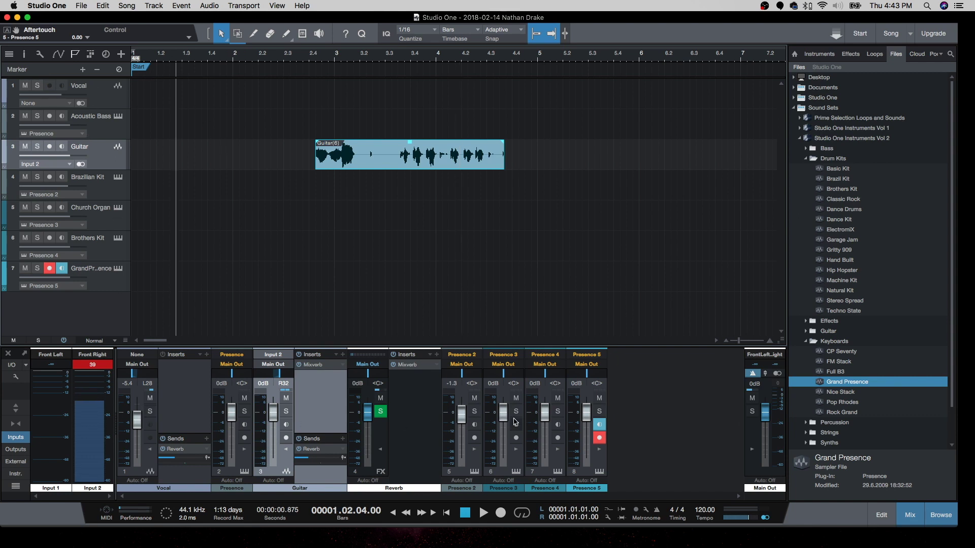
pyautogui.click(325, 365)
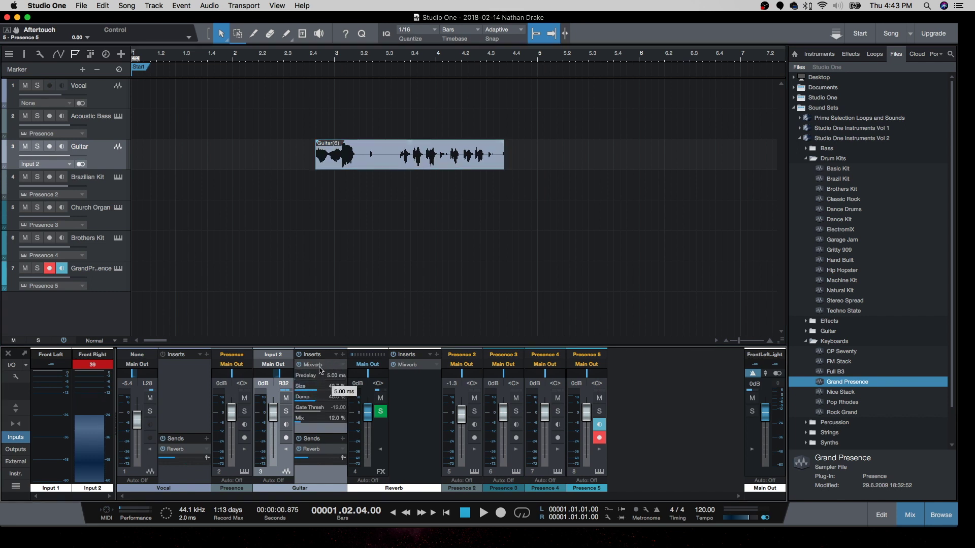
pyautogui.click(859, 199)
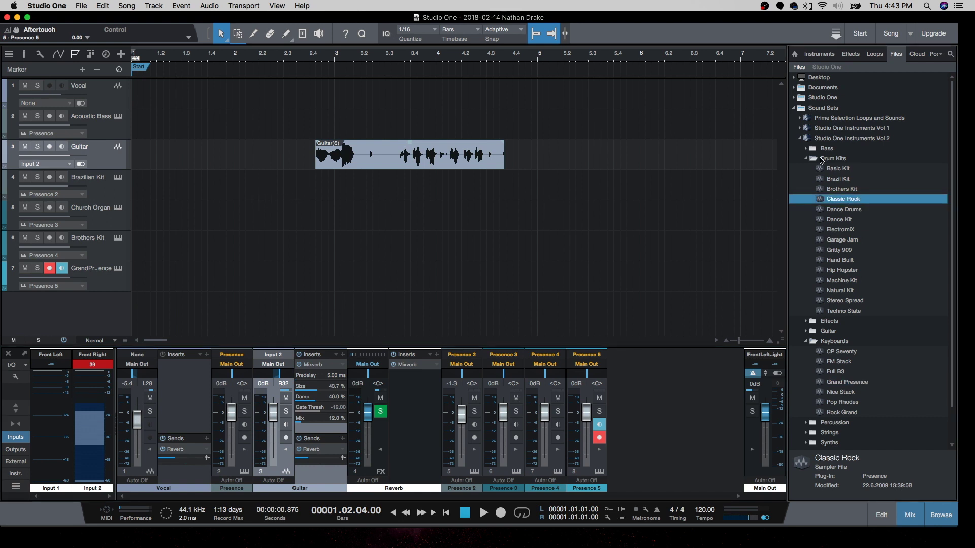
pyautogui.click(807, 159)
pyautogui.click(800, 138)
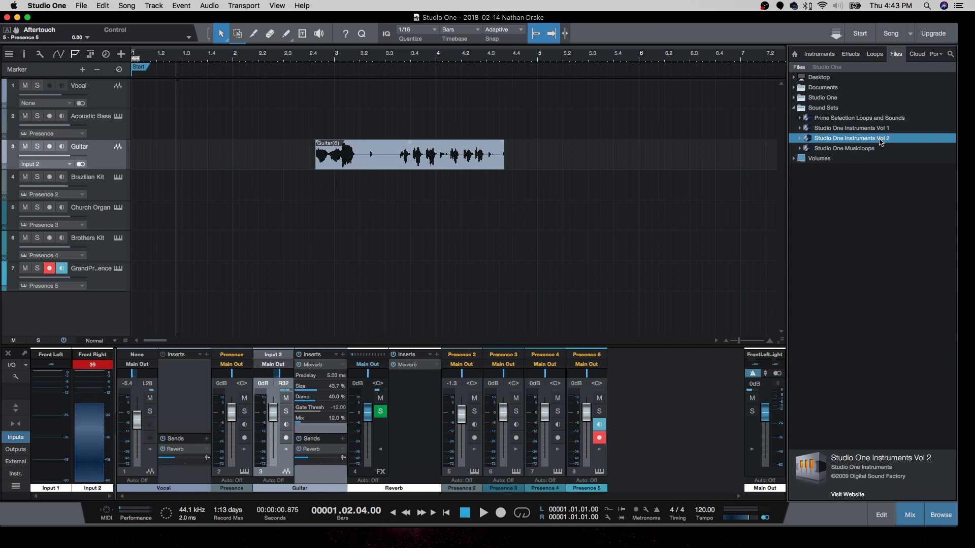
pyautogui.click(801, 149)
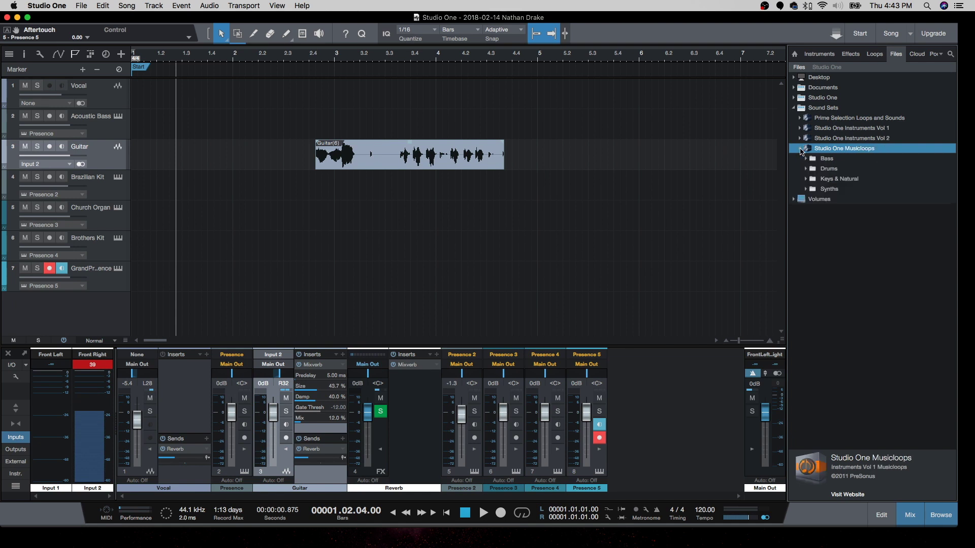
pyautogui.doubleClick(823, 159)
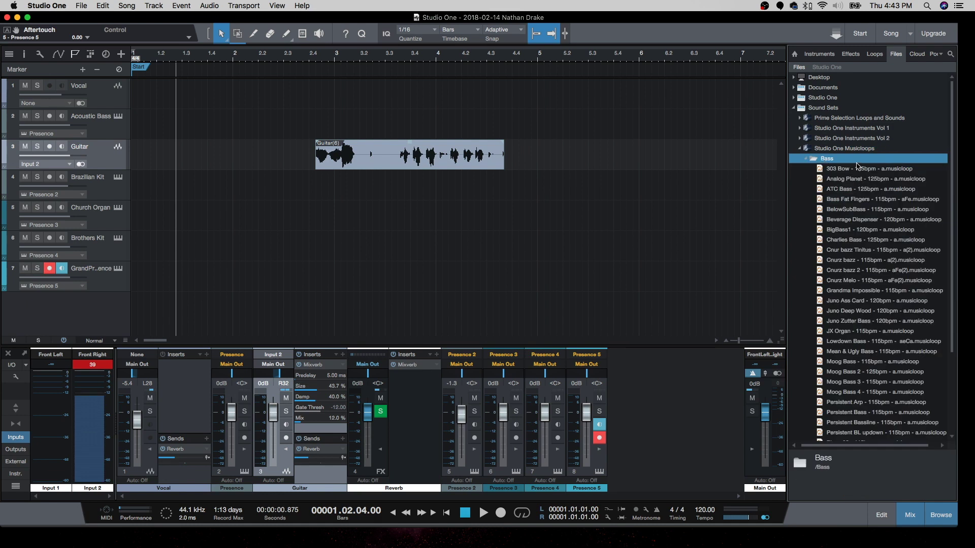
# Step: Drag in the Analog Planet 125bpm bass loop and the Full B3 preset as tracks 8 and 9
pyautogui.moveTo(873, 184); pyautogui.dragTo(271, 299)
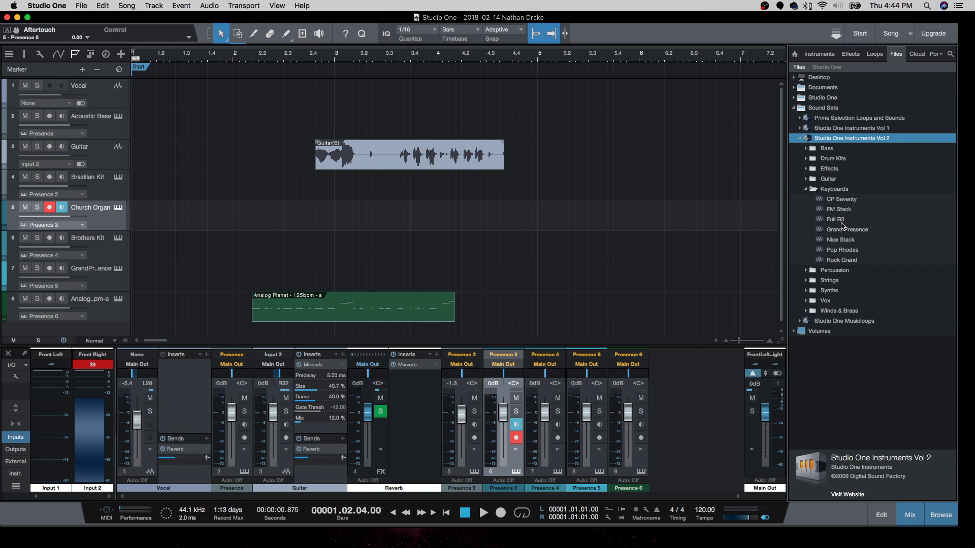
pyautogui.moveTo(842, 222); pyautogui.dragTo(173, 330)
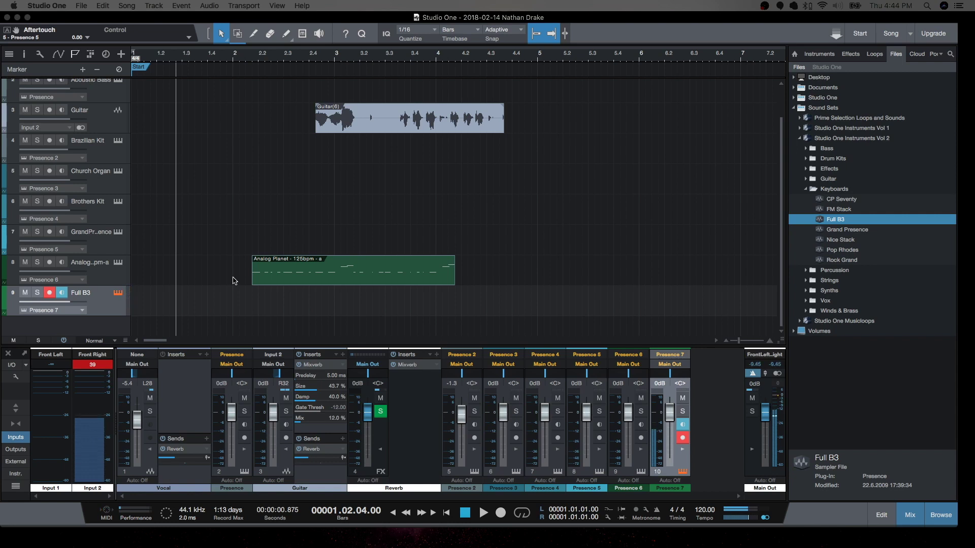
# Step: Record a Full B3 part on the new instrument track during playback, then stop
pyautogui.press('space')
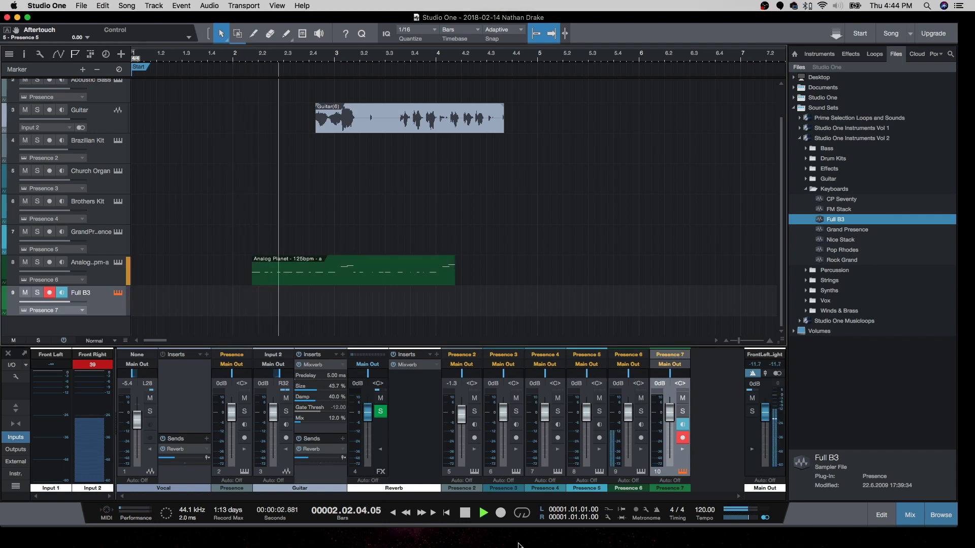
pyautogui.press('KP_Multiply')
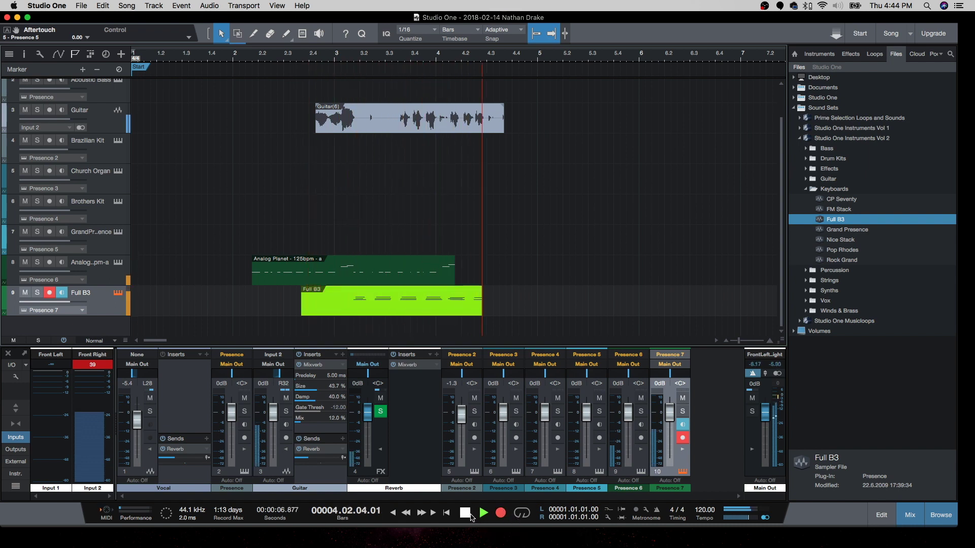
pyautogui.click(470, 513)
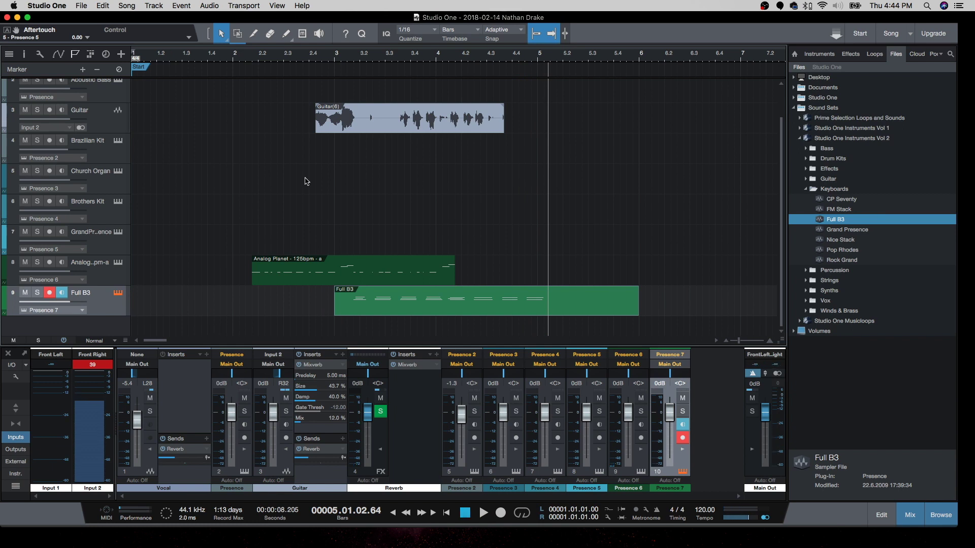
# Step: Play back the recorded Full B3 part from about bar 2.3, then minimize Studio One
pyautogui.click(303, 55)
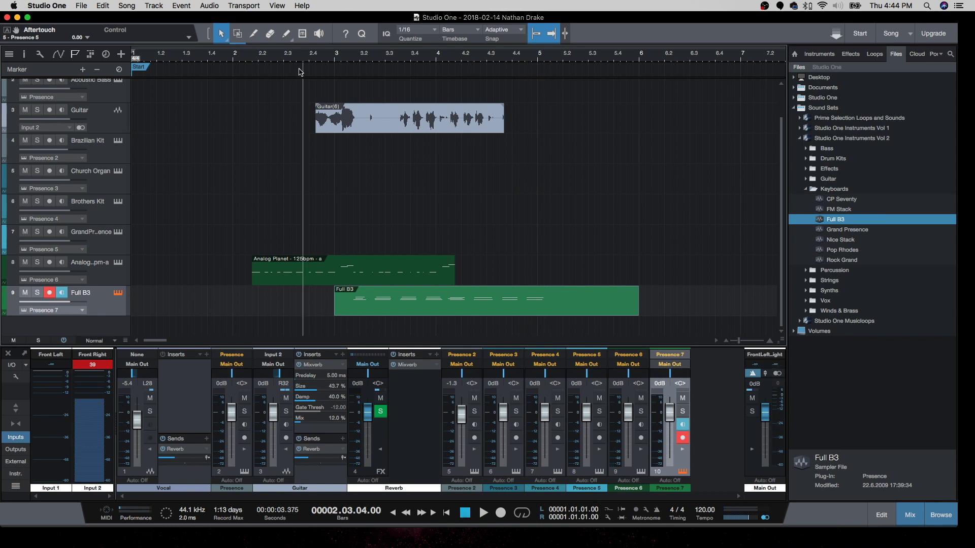
pyautogui.press('space')
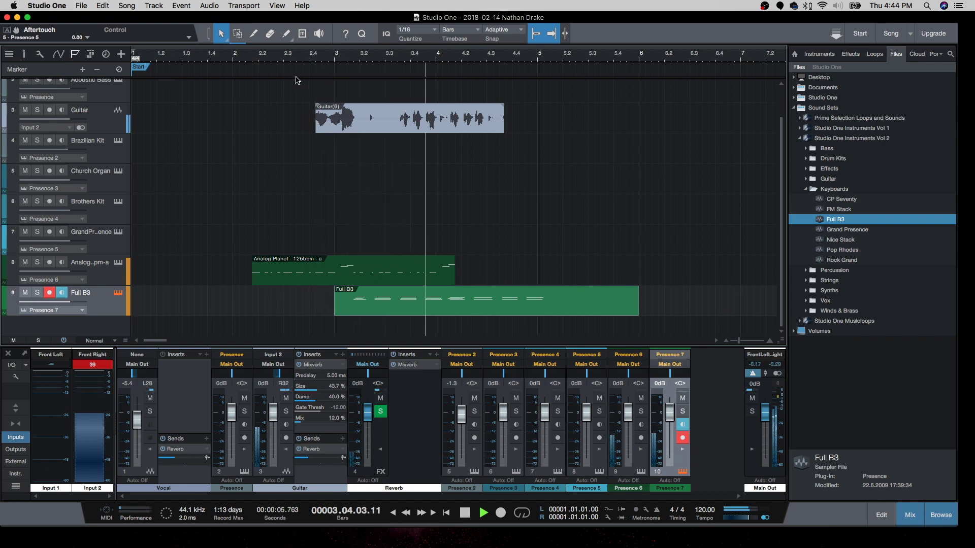
pyautogui.press('space')
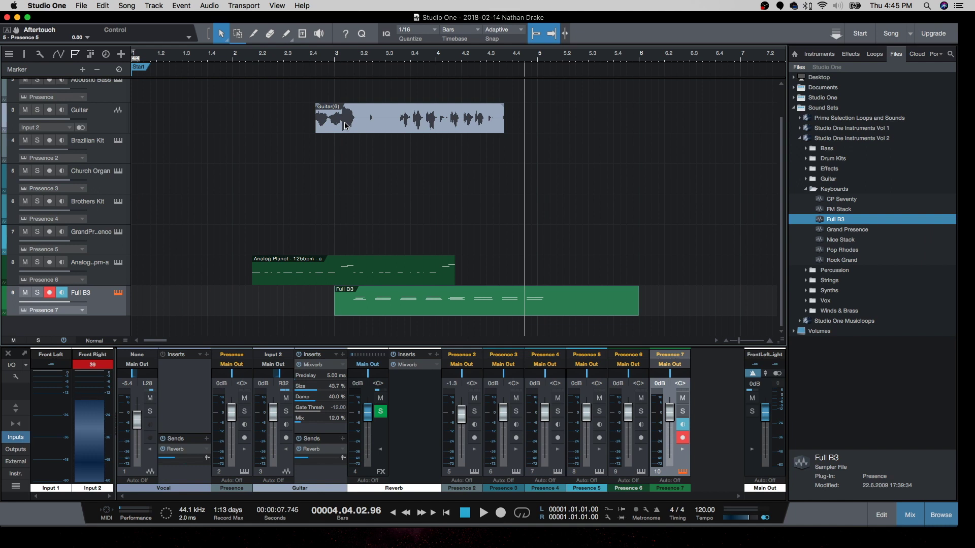
pyautogui.click(18, 17)
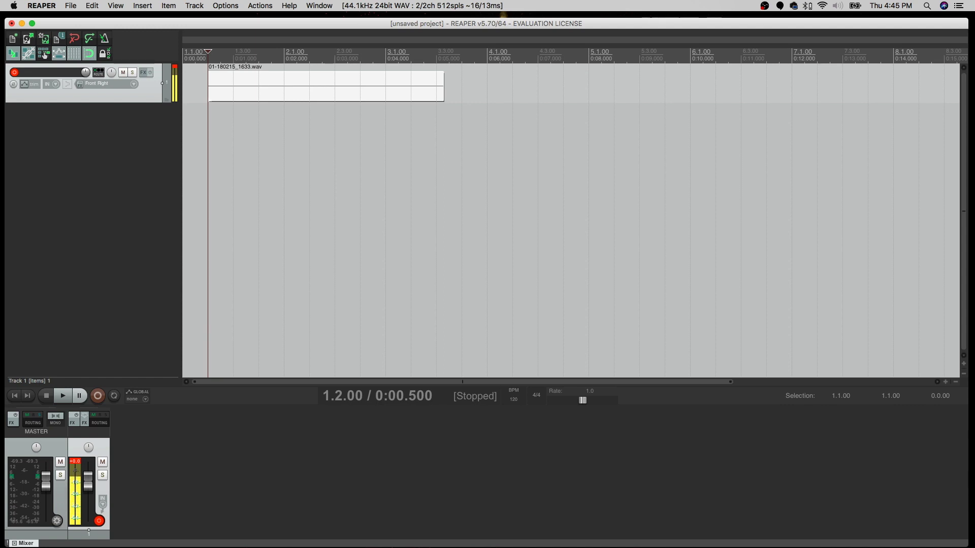
# Step: Open REAPER's Options menu to look through its settings
pyautogui.click(229, 8)
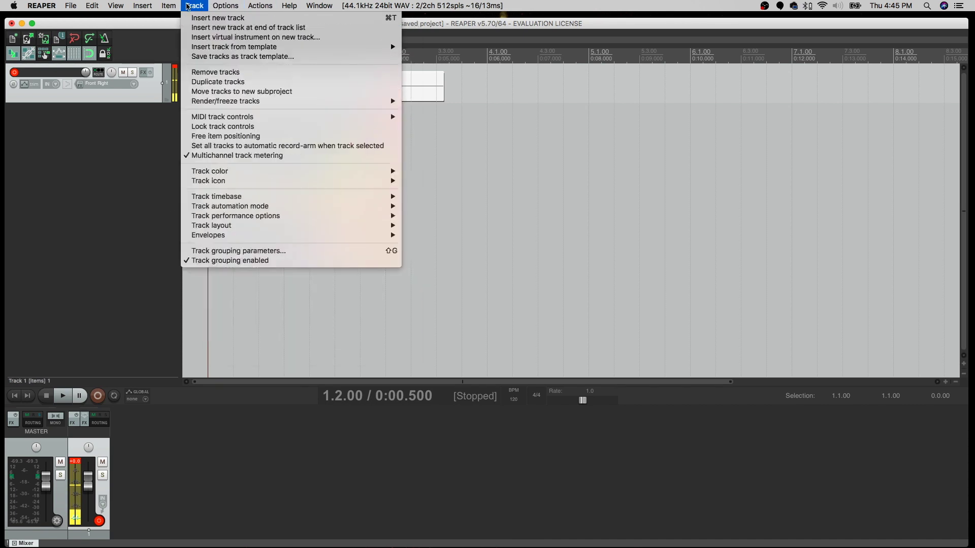
pyautogui.moveTo(160, 7)
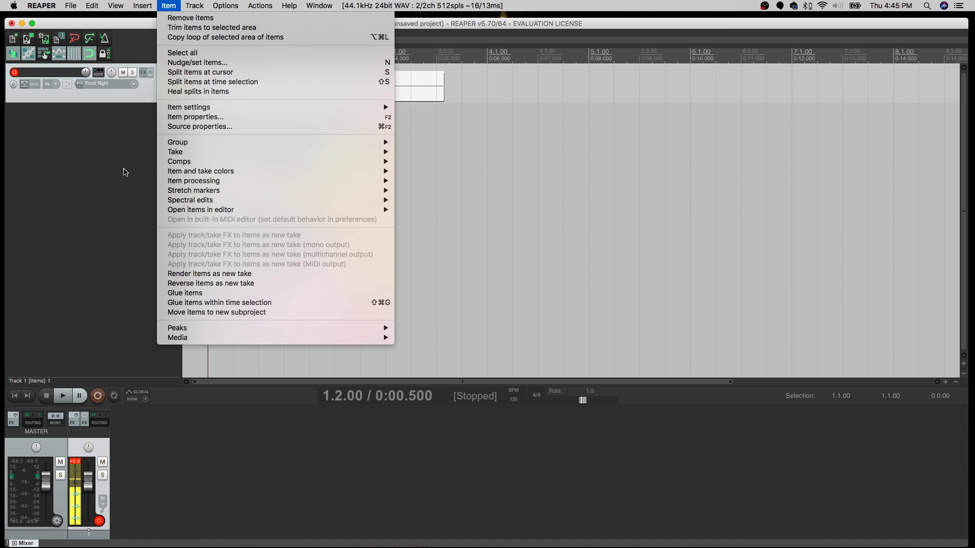
pyautogui.click(148, 125)
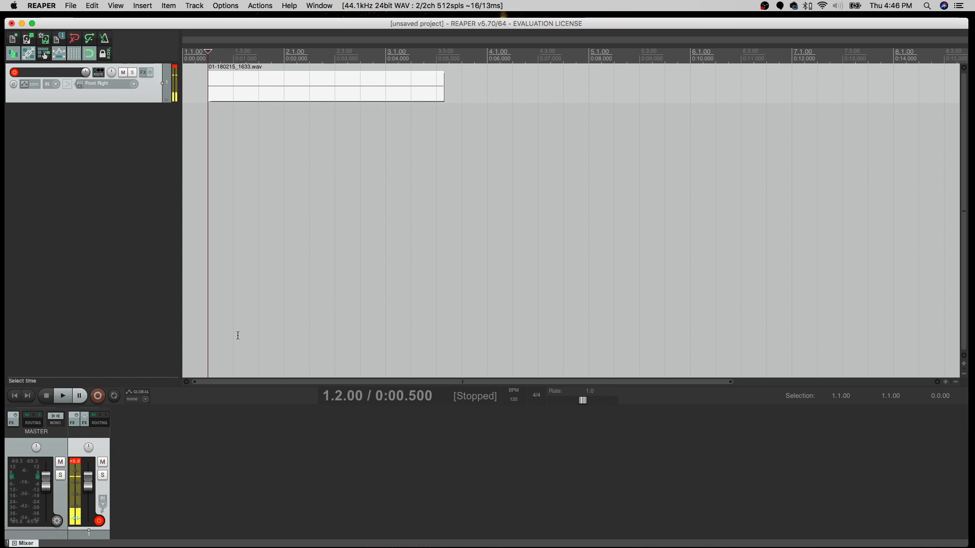
# Step: Record and keep a second take, 01-180215_1646.wav, on Track 1, then open Add FX
pyautogui.click(98, 396)
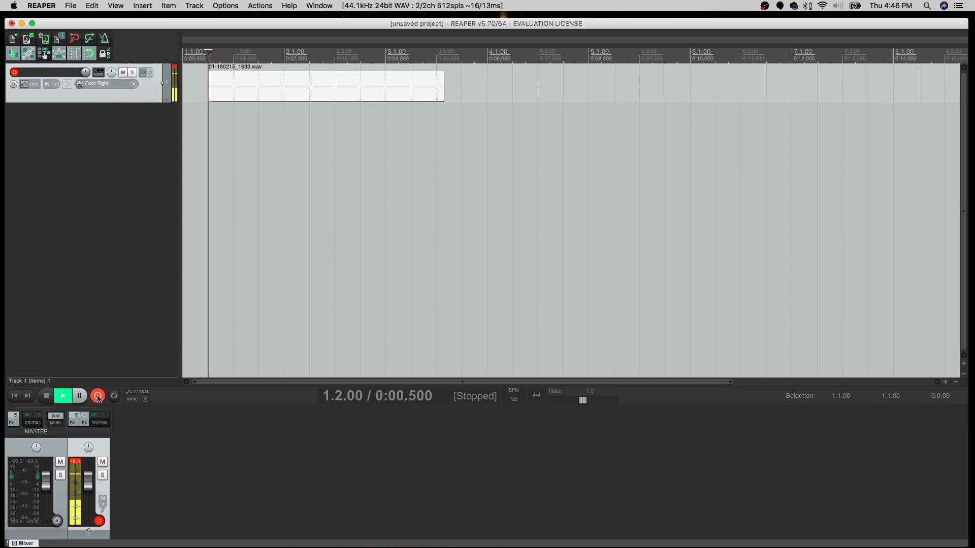
pyautogui.click(71, 396)
pyautogui.press('space')
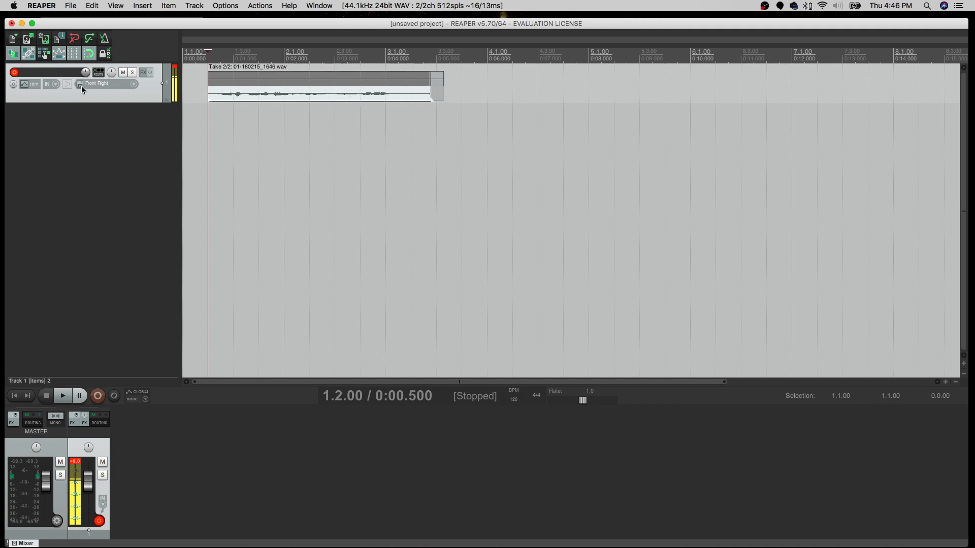
pyautogui.click(143, 72)
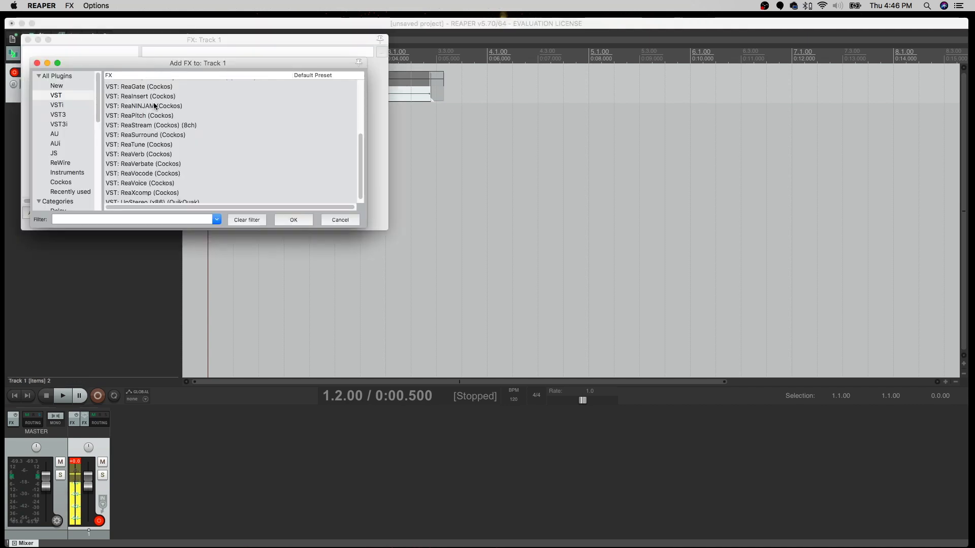
pyautogui.scroll(-1, 149, 155)
pyautogui.click(145, 151)
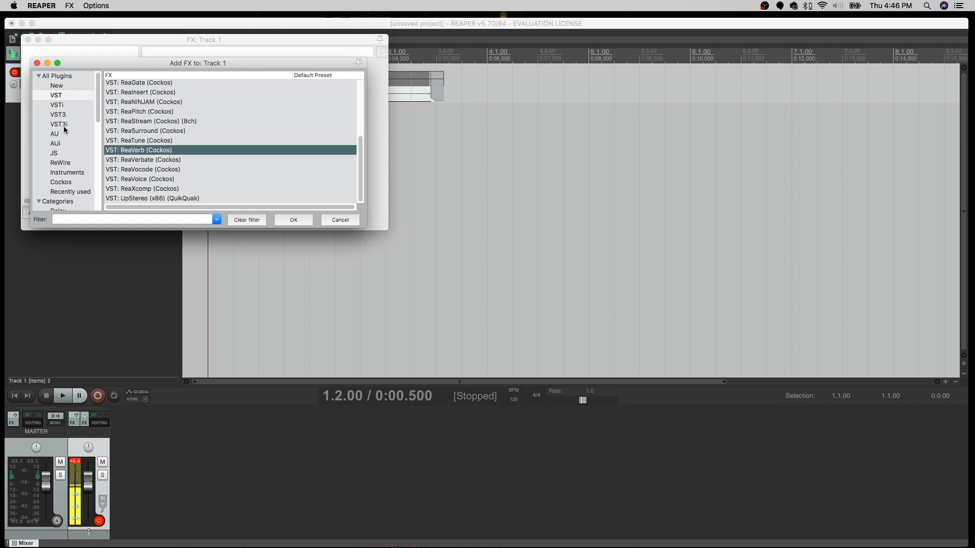
pyautogui.click(71, 140)
pyautogui.press('Down')
pyautogui.press('Down')
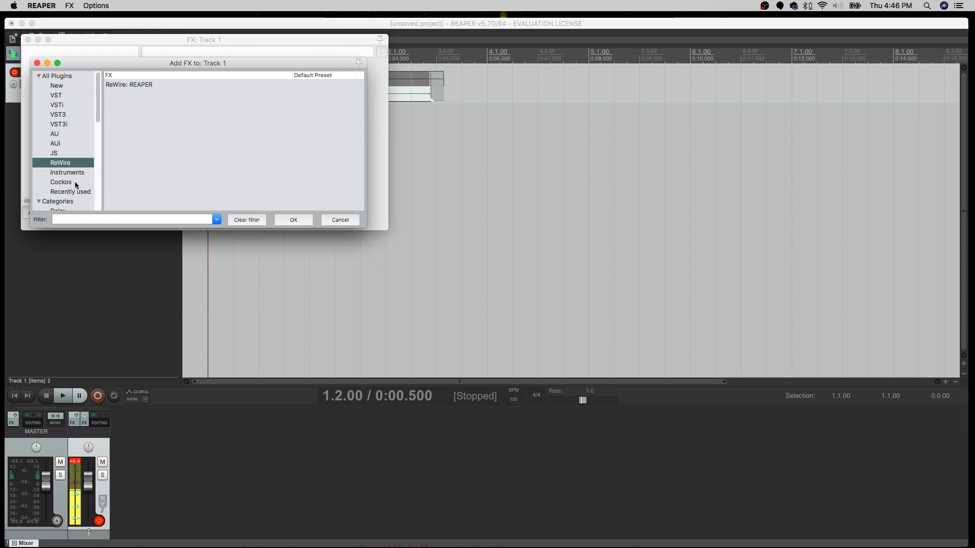
pyautogui.press('Down')
pyautogui.press('Down')
pyautogui.click(79, 134)
pyautogui.click(305, 221)
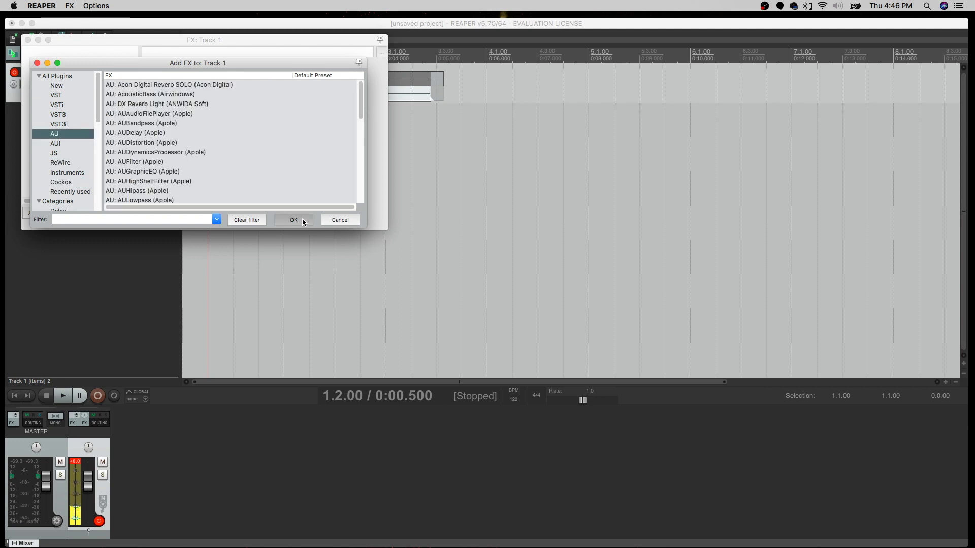